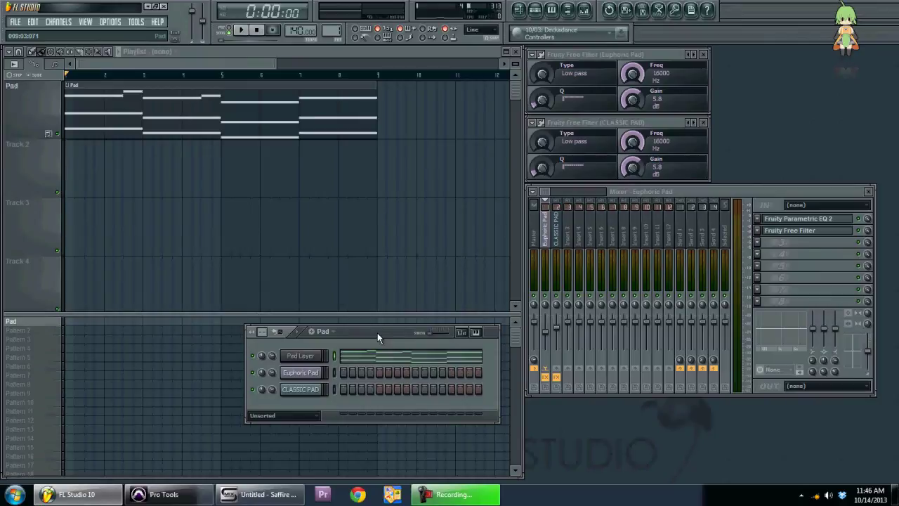
Reposition the Pad channel window and show the Euphoric Pad and CLASSIC PAD effect chains
{"action": "left_click_drag", "start_coordinate": [376, 335], "coordinate": [385, 327]}
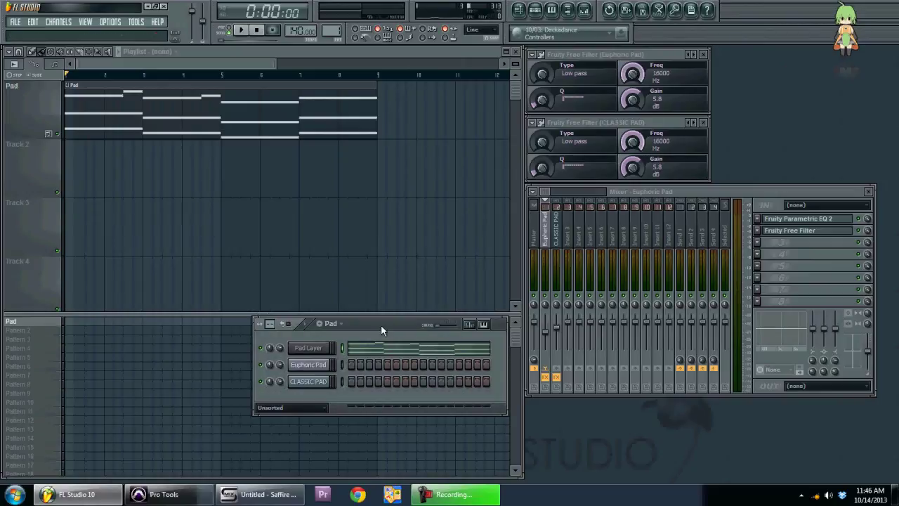
{"action": "left_click_drag", "start_coordinate": [385, 330], "coordinate": [379, 220]}
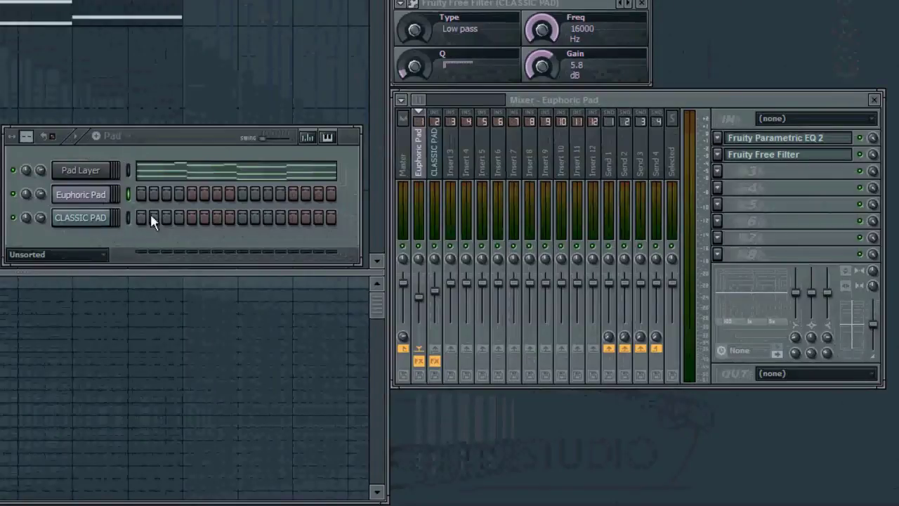
{"action": "left_click", "coordinate": [426, 169]}
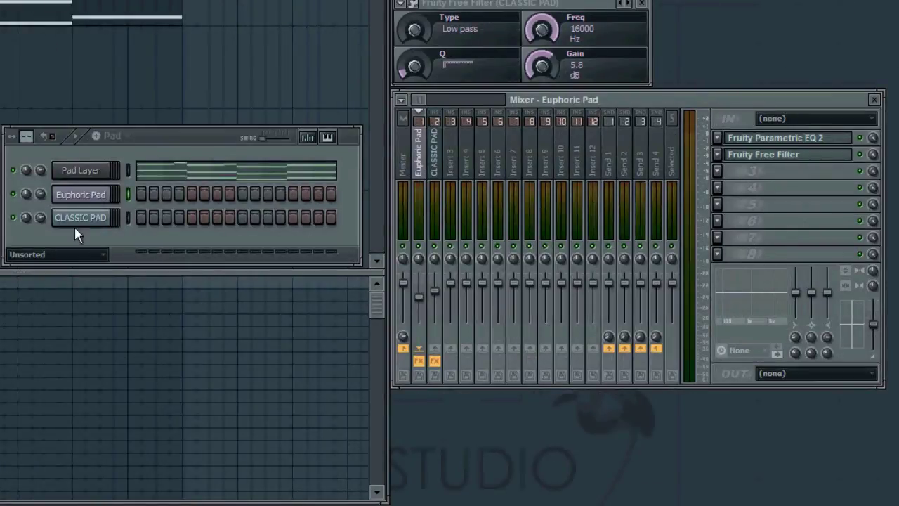
{"action": "left_click", "coordinate": [104, 219]}
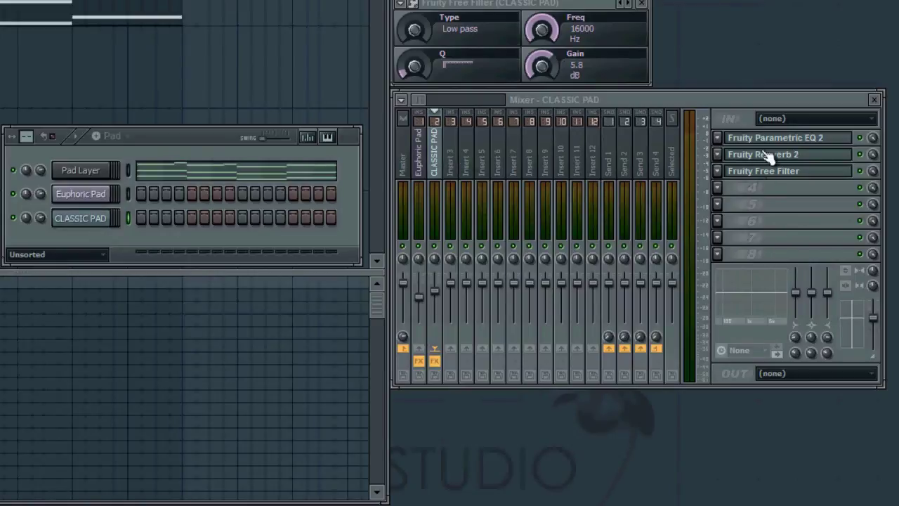
Compare the two pads' effect chains by alternating between their mixer inserts
{"action": "left_click", "coordinate": [420, 163]}
{"action": "left_click", "coordinate": [435, 161]}
{"action": "left_click", "coordinate": [422, 163]}
{"action": "left_click", "coordinate": [437, 161]}
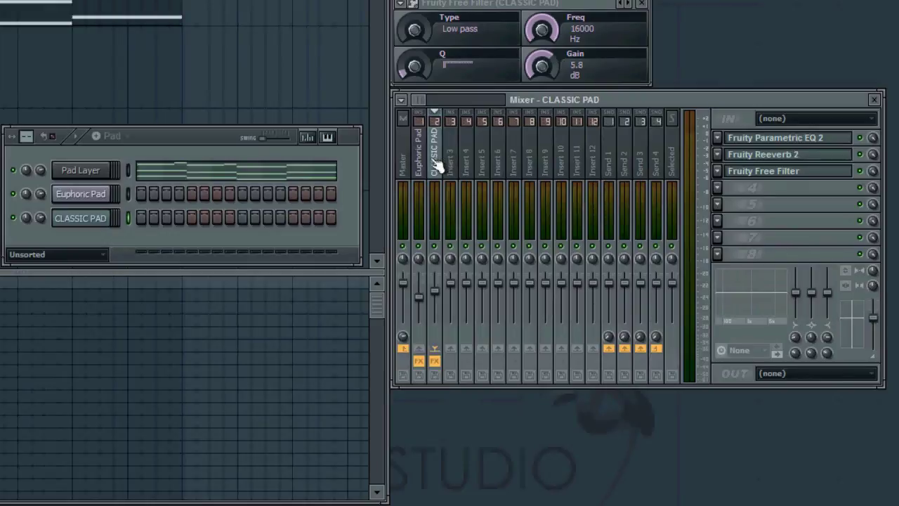
{"action": "left_click", "coordinate": [422, 165]}
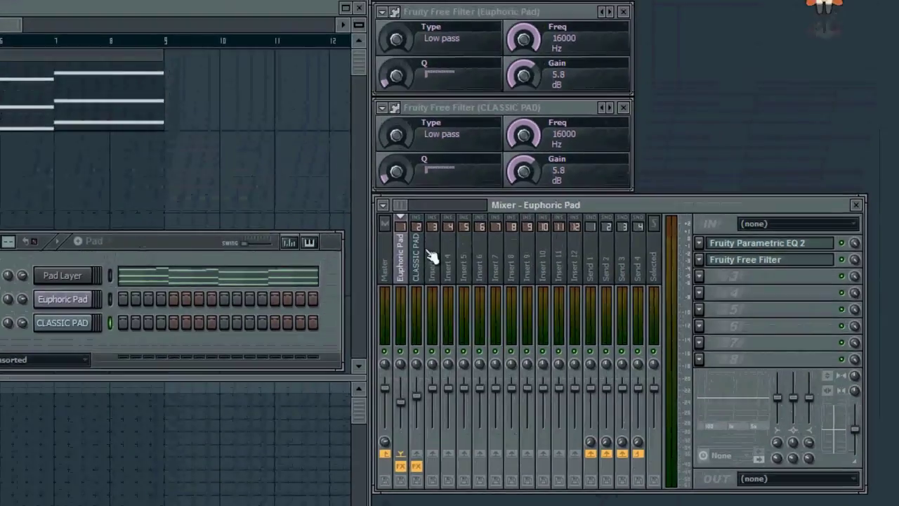
{"action": "left_click", "coordinate": [422, 263]}
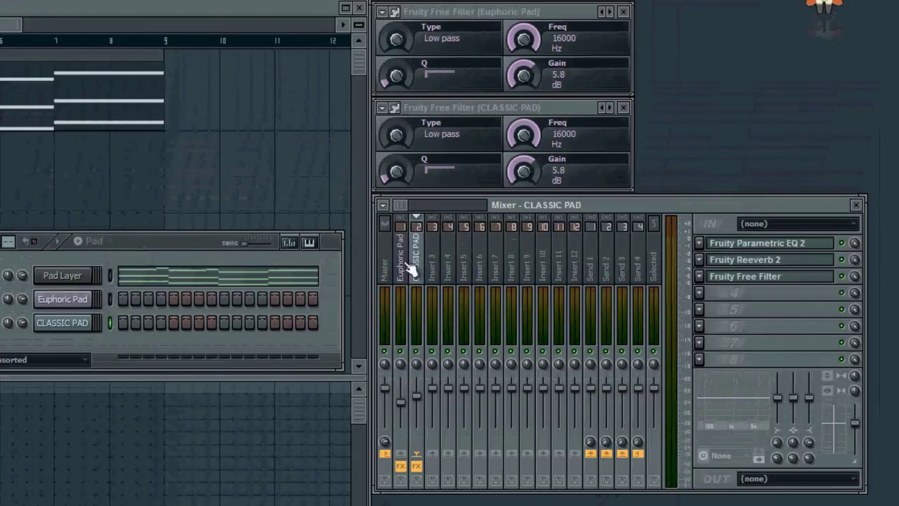
Bring the CLASSIC PAD and Euphoric Pad filter windows forward and shift the Pad window left
{"action": "left_click", "coordinate": [533, 109]}
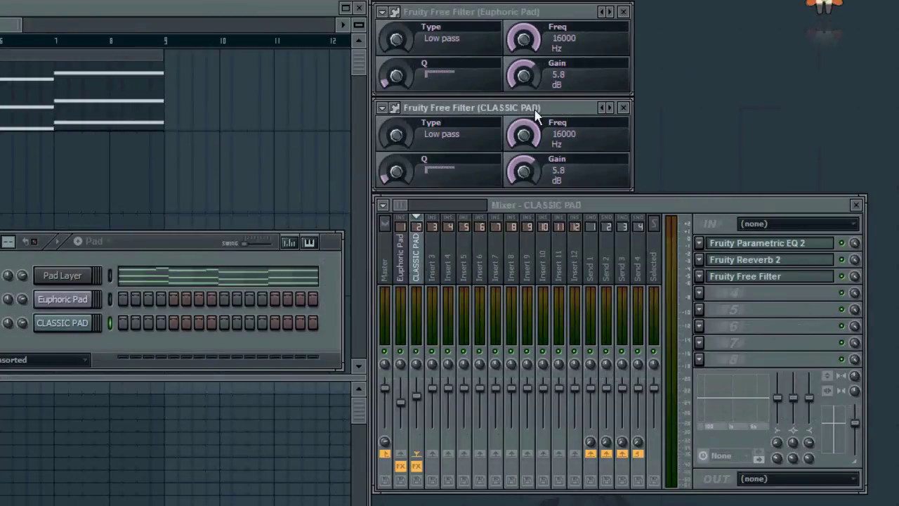
{"action": "left_click", "coordinate": [409, 257]}
{"action": "left_click", "coordinate": [532, 14]}
{"action": "left_click_drag", "start_coordinate": [174, 240], "coordinate": [131, 244]}
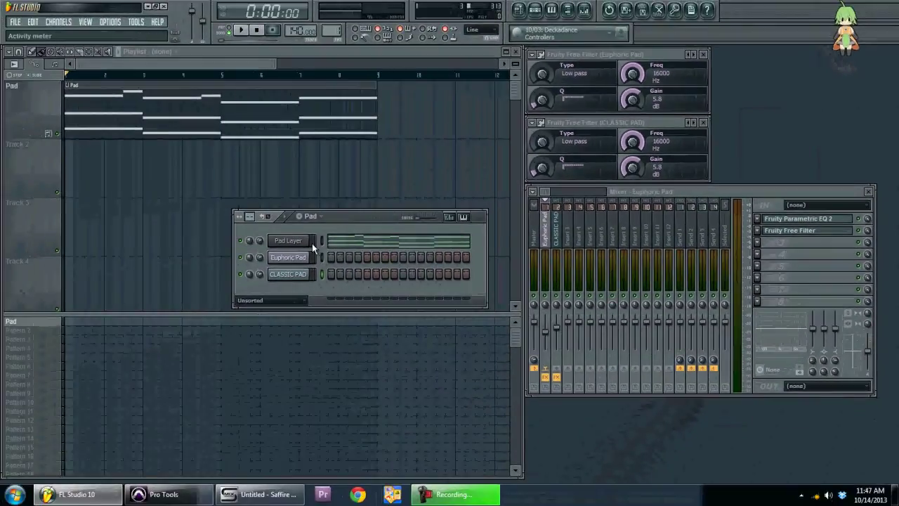
Inspect the Pad Layer channel settings, then play the song through and stop
{"action": "left_click", "coordinate": [301, 242]}
{"action": "left_click_drag", "start_coordinate": [188, 221], "coordinate": [189, 255]}
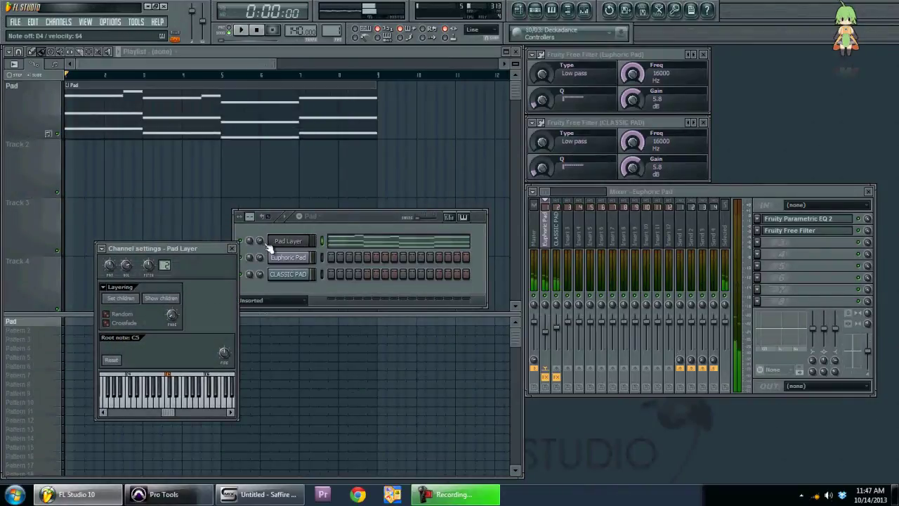
{"action": "mouse_move", "coordinate": [363, 217]}
{"action": "left_mouse_down"}
{"action": "mouse_move", "coordinate": [381, 205]}
{"action": "mouse_move", "coordinate": [363, 228]}
{"action": "left_mouse_up"}
{"action": "key", "text": "Escape"}
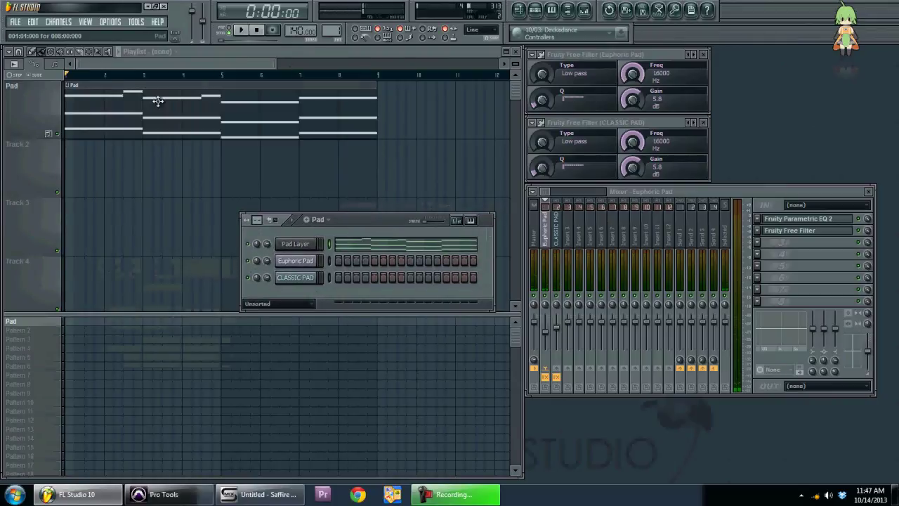
{"action": "key", "text": "space"}
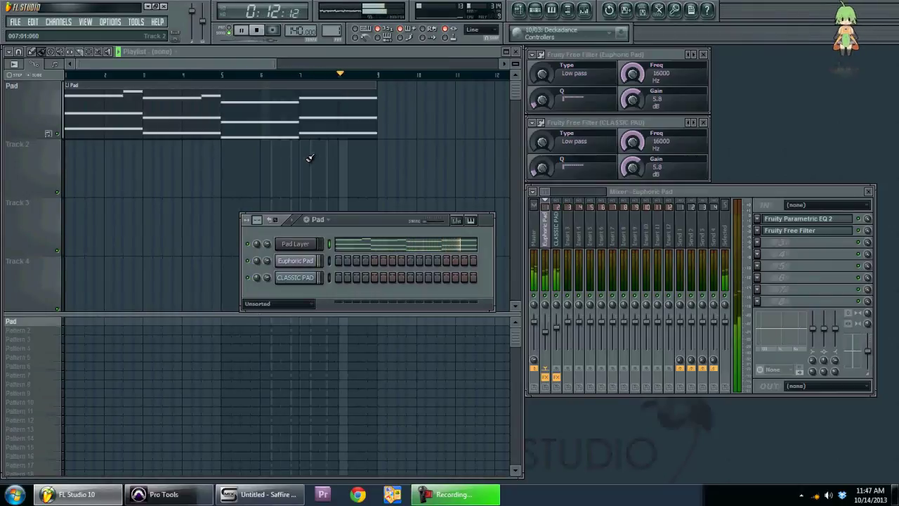
{"action": "key", "text": "space"}
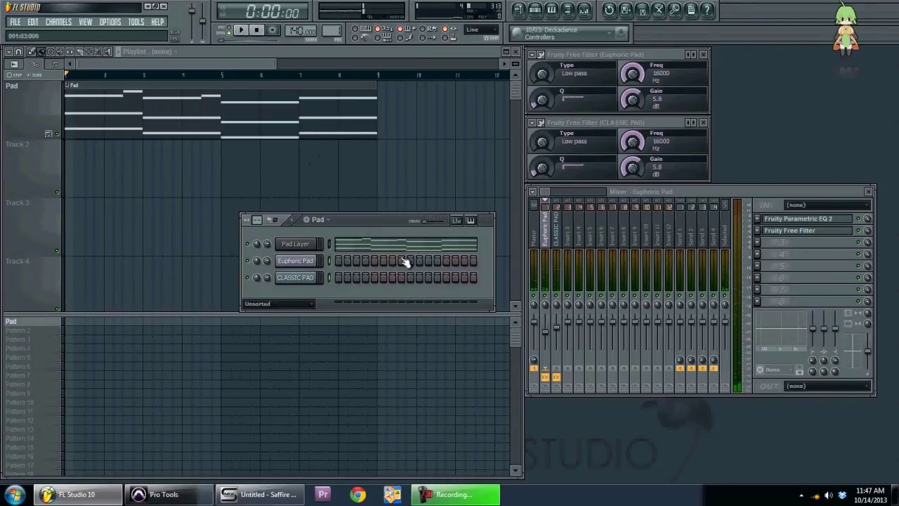
Select mixer insert 3 and flip between the Euphoric Pad and CLASSIC PAD inserts
{"action": "left_click", "coordinate": [571, 235]}
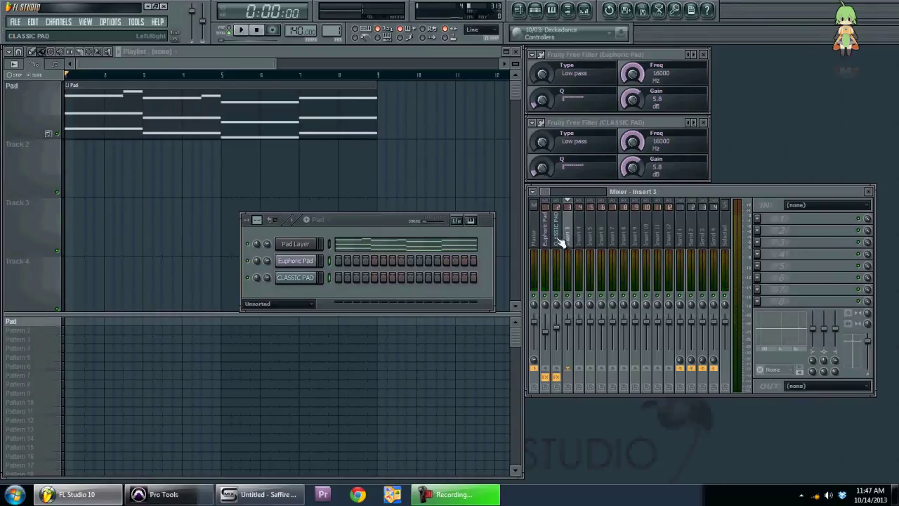
{"action": "left_click", "coordinate": [547, 243]}
{"action": "left_click", "coordinate": [558, 241]}
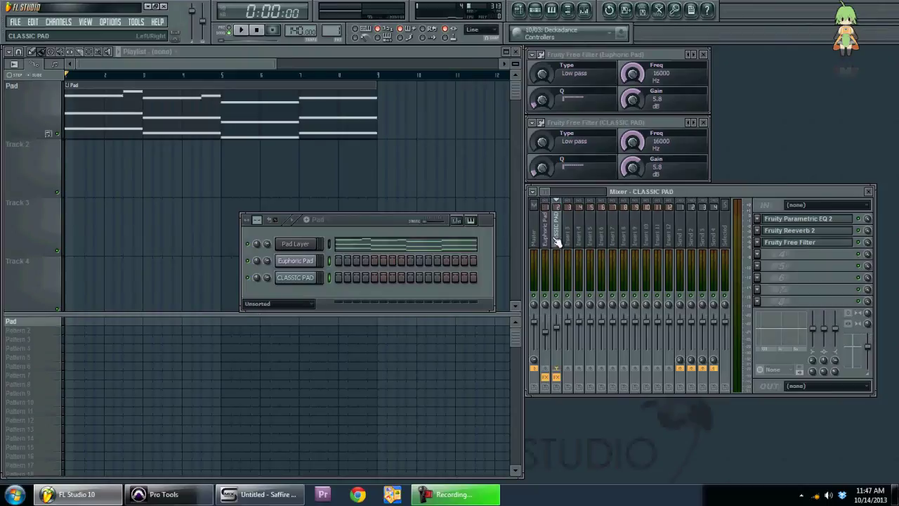
{"action": "left_click", "coordinate": [547, 240]}
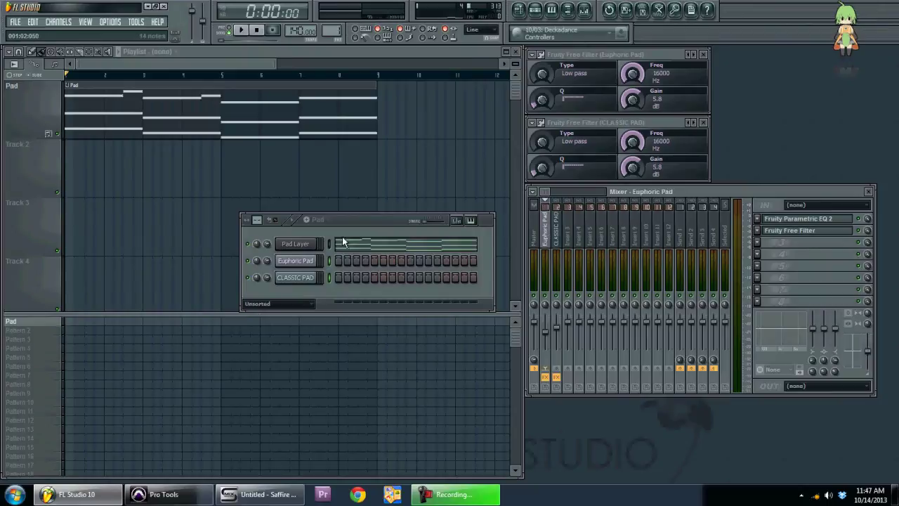
{"action": "left_click_drag", "start_coordinate": [361, 223], "coordinate": [382, 228]}
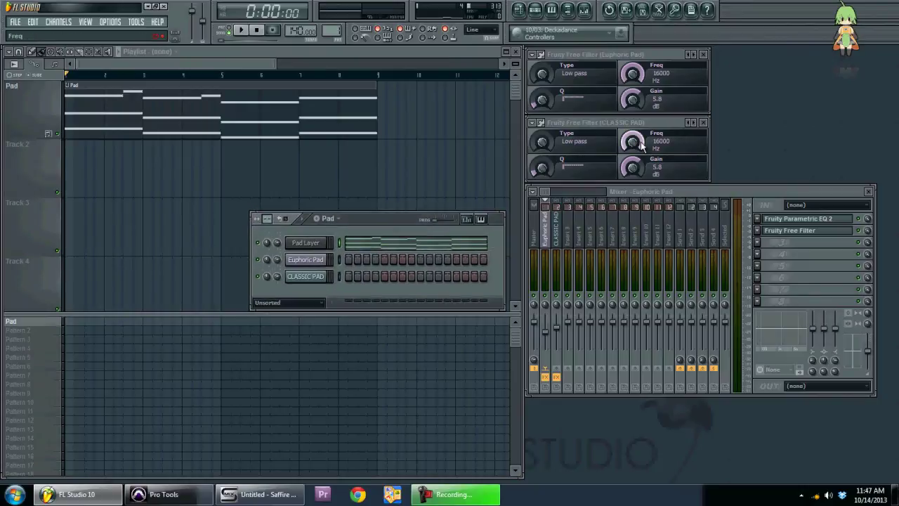
Sweep both pad filter cutoffs down, undo back to 16000 Hz, and select empty insert 3
{"action": "left_click_drag", "start_coordinate": [635, 144], "coordinate": [627, 214]}
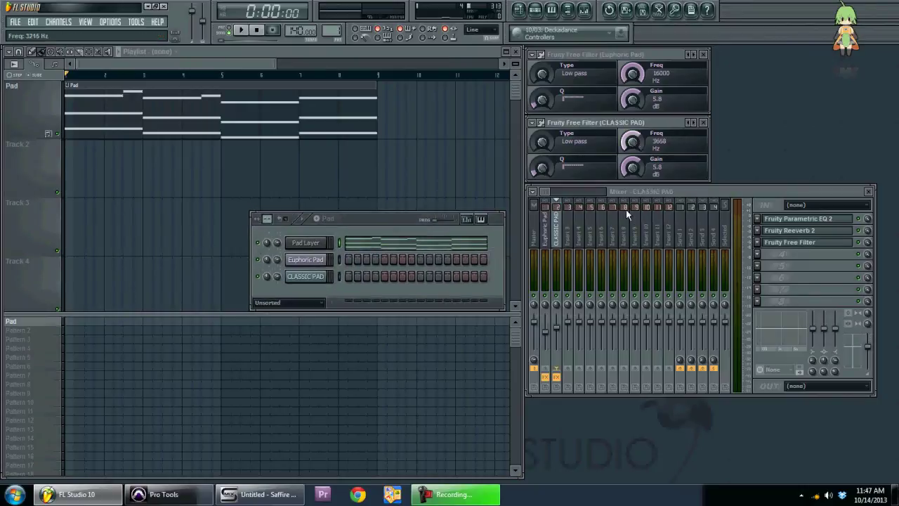
{"action": "left_click_drag", "start_coordinate": [632, 73], "coordinate": [613, 101]}
{"action": "key", "text": "ctrl+alt+z"}
{"action": "key", "text": "ctrl+alt+z"}
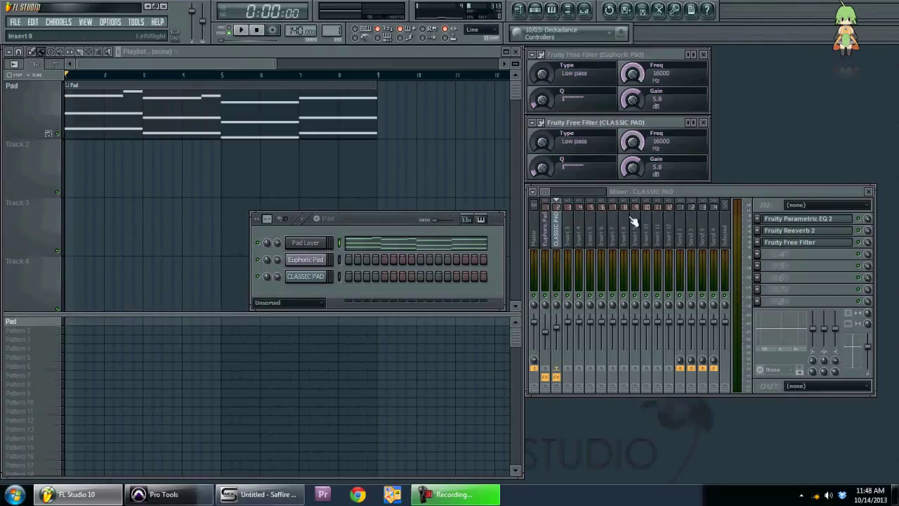
{"action": "left_click", "coordinate": [570, 237]}
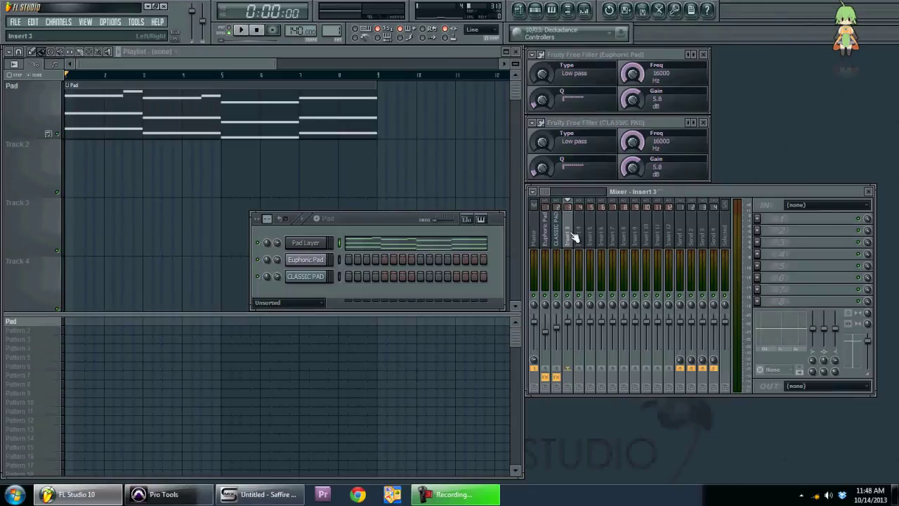
Load a Fruity Peak Controller into insert 3's first effect slot
{"action": "left_click", "coordinate": [764, 226]}
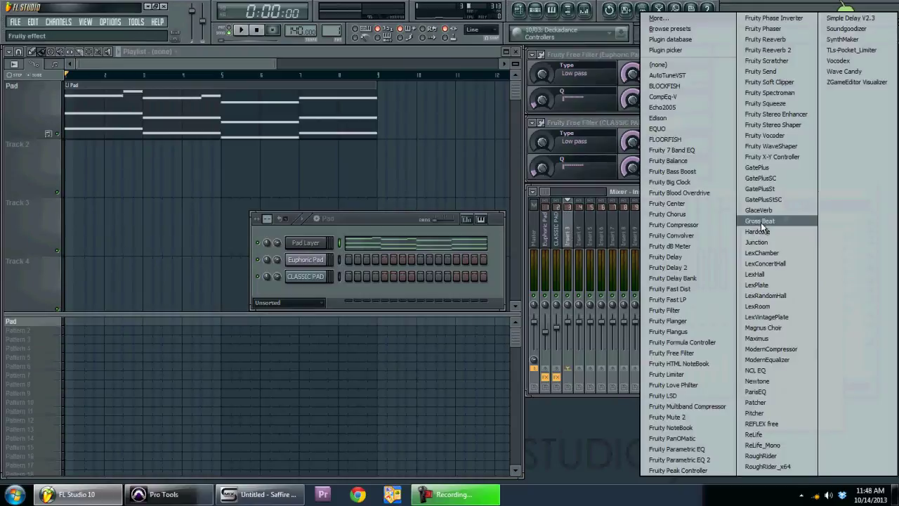
{"action": "left_click", "coordinate": [692, 472]}
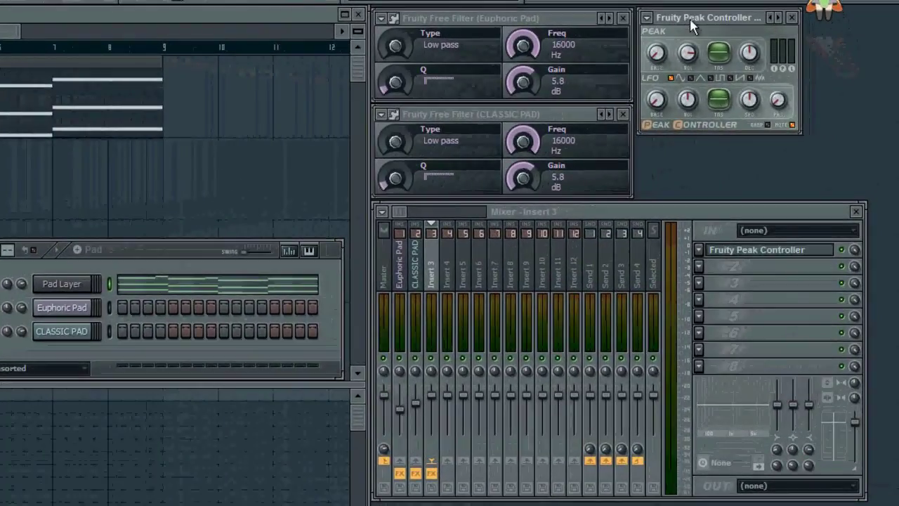
{"action": "left_click_drag", "start_coordinate": [690, 26], "coordinate": [691, 27]}
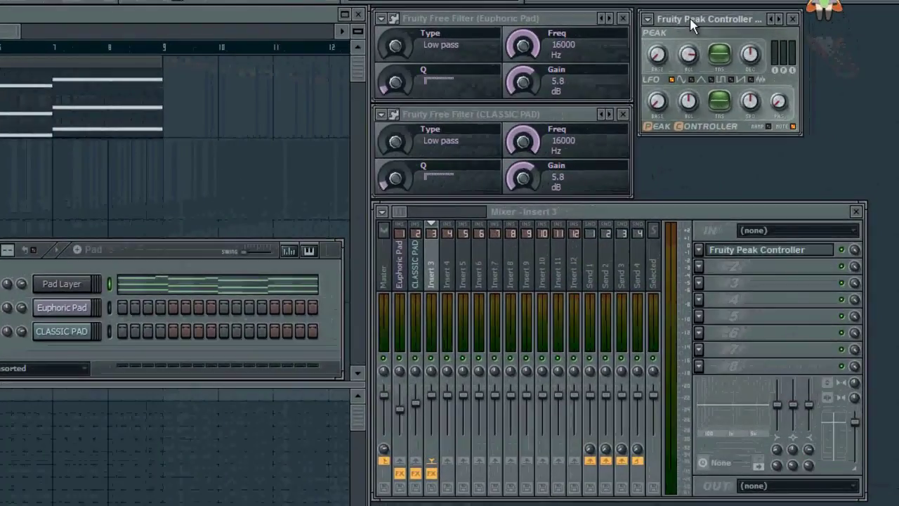
Link the Euphoric Pad filter cutoff to Peak ctrl (Insert 3) - Peak
{"action": "right_click", "coordinate": [524, 48]}
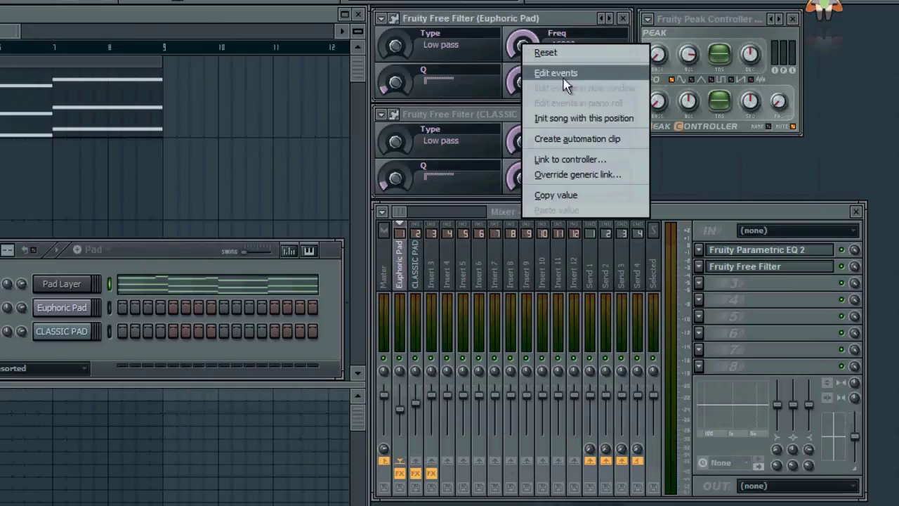
{"action": "left_click", "coordinate": [601, 161]}
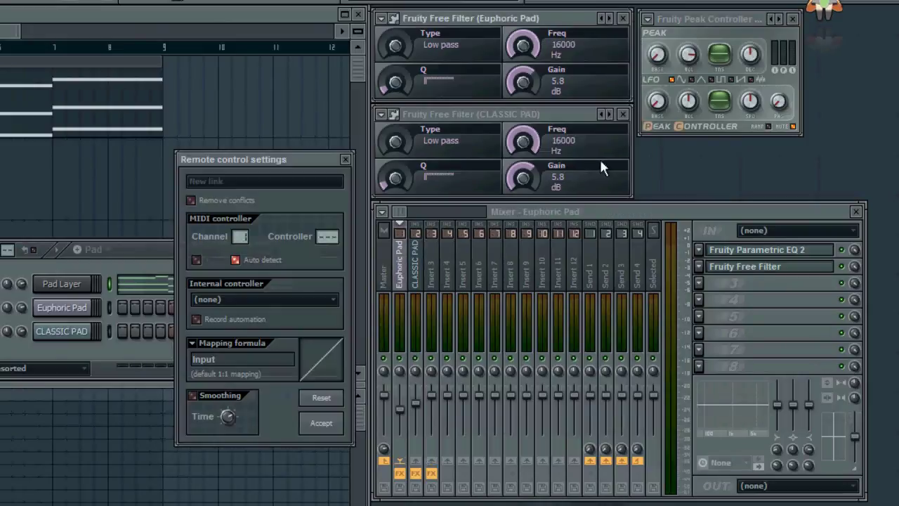
{"action": "left_click", "coordinate": [267, 302]}
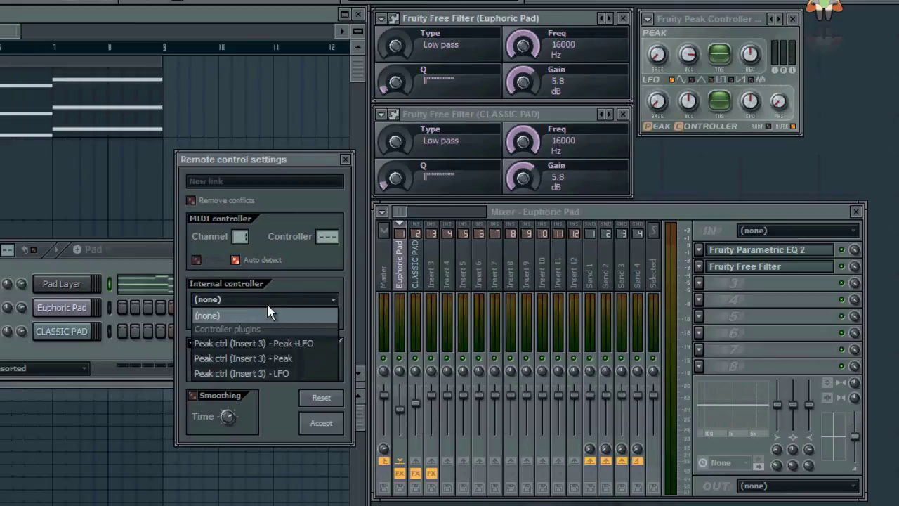
{"action": "left_click", "coordinate": [296, 359]}
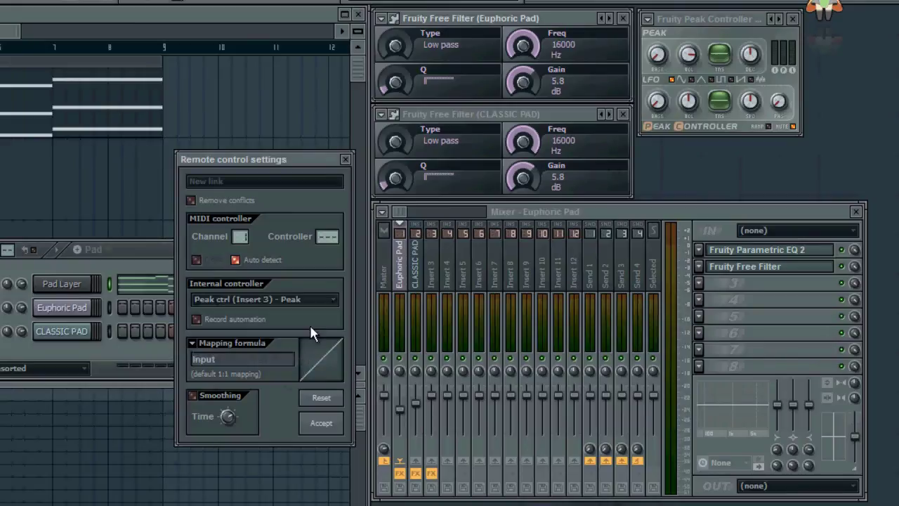
{"action": "left_click", "coordinate": [321, 422]}
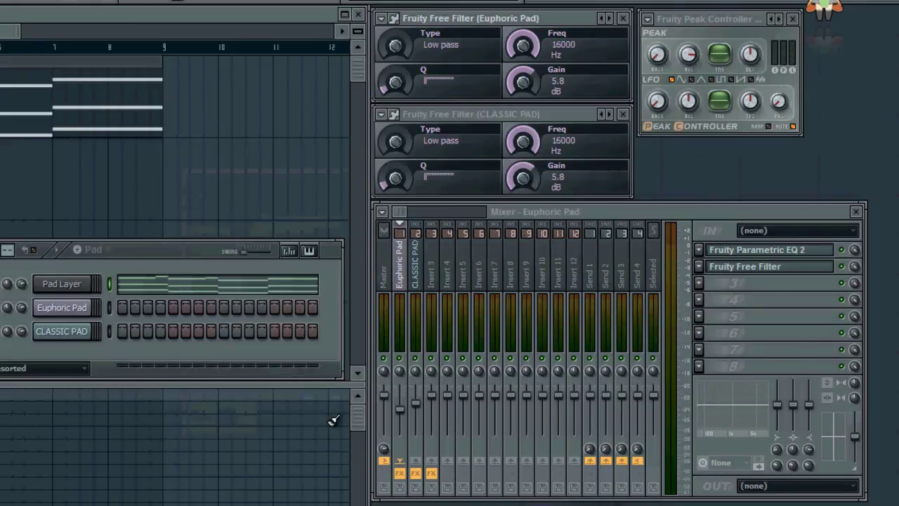
Link the CLASSIC PAD filter cutoff to Peak ctrl (Insert 3) - Peak, then focus the Peak Controller
{"action": "right_click", "coordinate": [529, 145]}
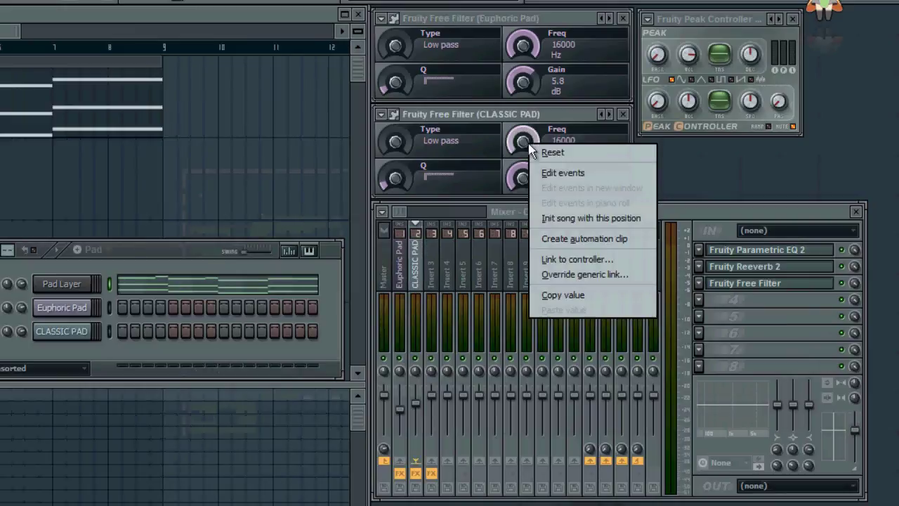
{"action": "left_click", "coordinate": [592, 267]}
{"action": "left_click", "coordinate": [295, 300]}
{"action": "left_click", "coordinate": [295, 356]}
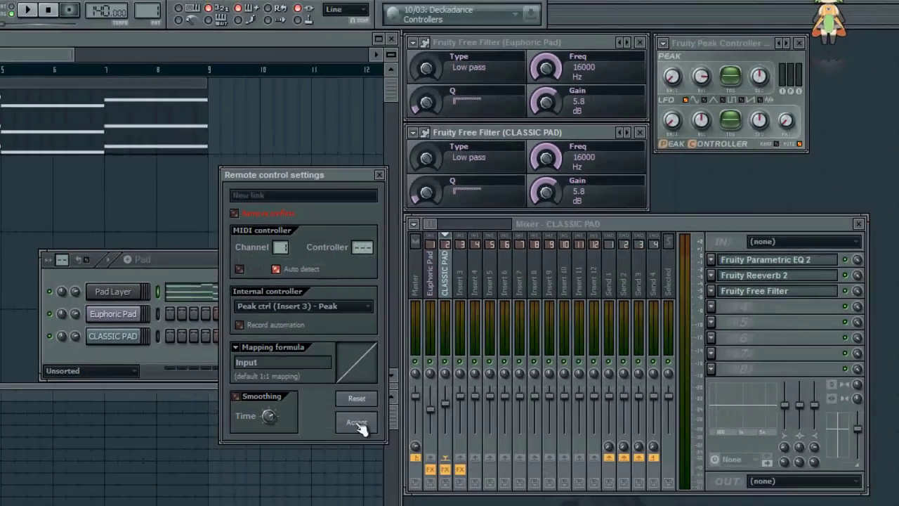
{"action": "left_click", "coordinate": [357, 424]}
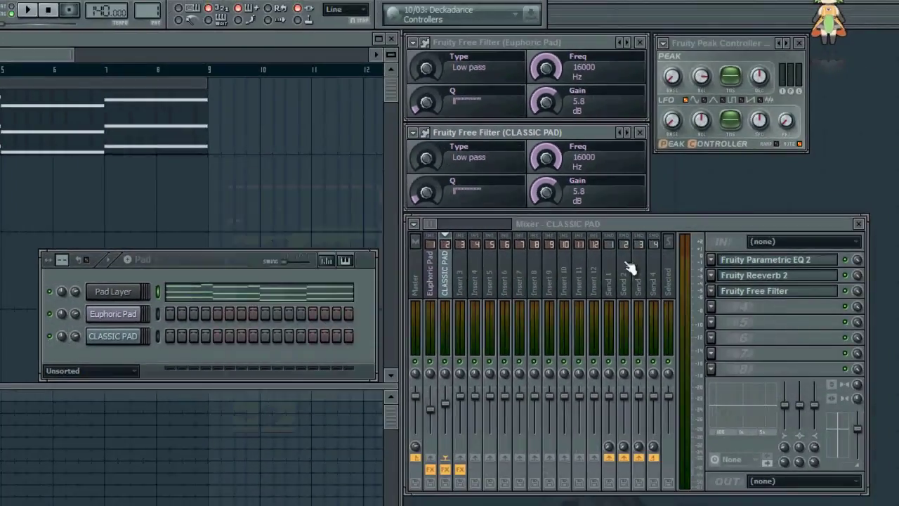
{"action": "left_click", "coordinate": [674, 77]}
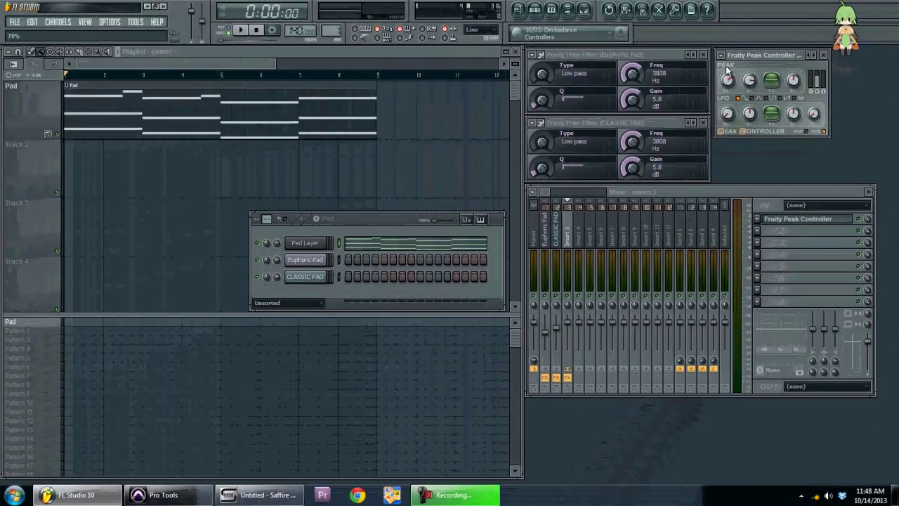
Create a Peak base level automation clip ramping from the bottom at the start to the top at the end
{"action": "right_click", "coordinate": [727, 78]}
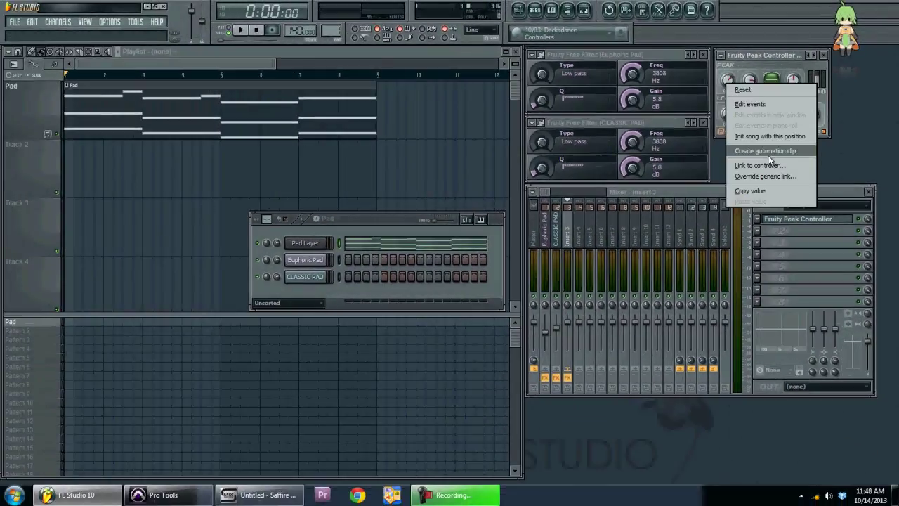
{"action": "left_click", "coordinate": [770, 152]}
{"action": "left_click_drag", "start_coordinate": [71, 168], "coordinate": [67, 197]}
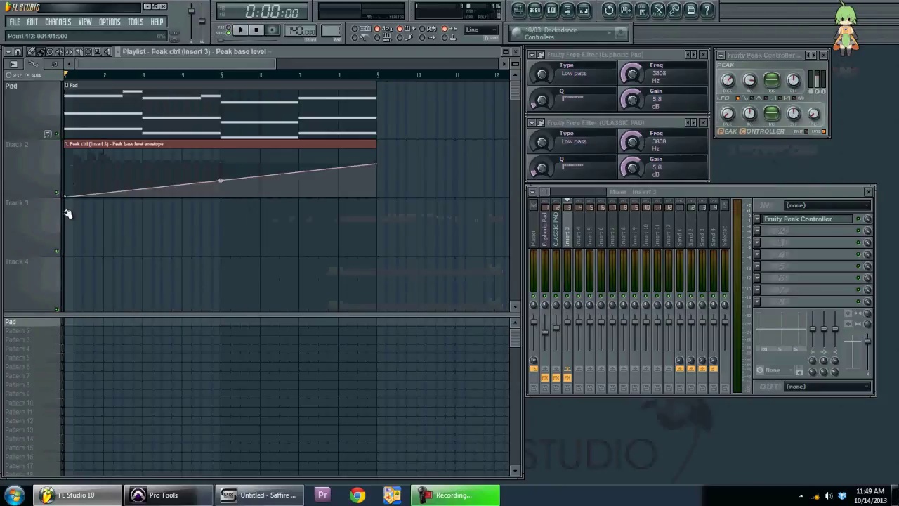
{"action": "left_click_drag", "start_coordinate": [377, 165], "coordinate": [389, 117]}
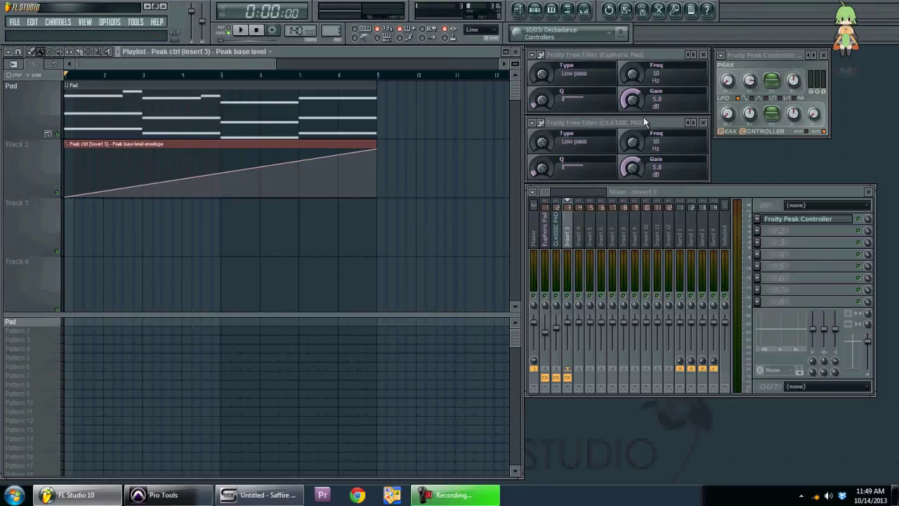
{"action": "key", "text": "space"}
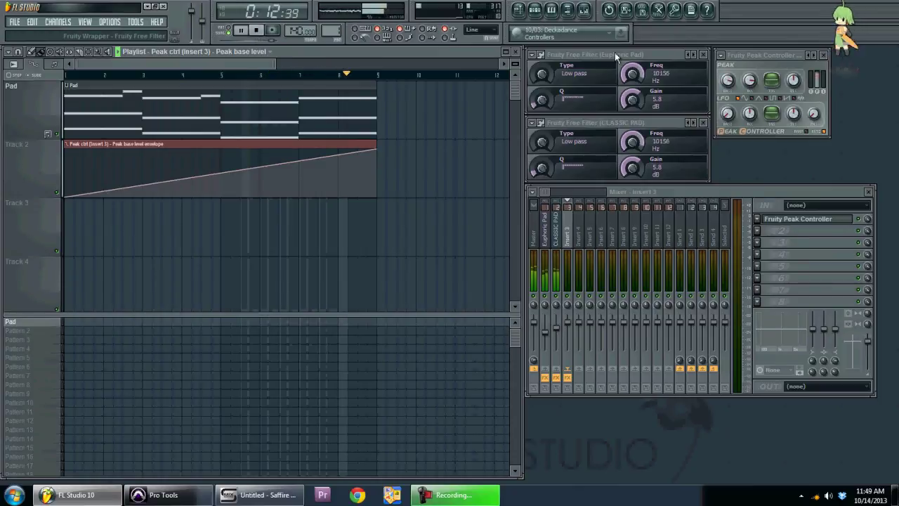
{"action": "key", "text": "space"}
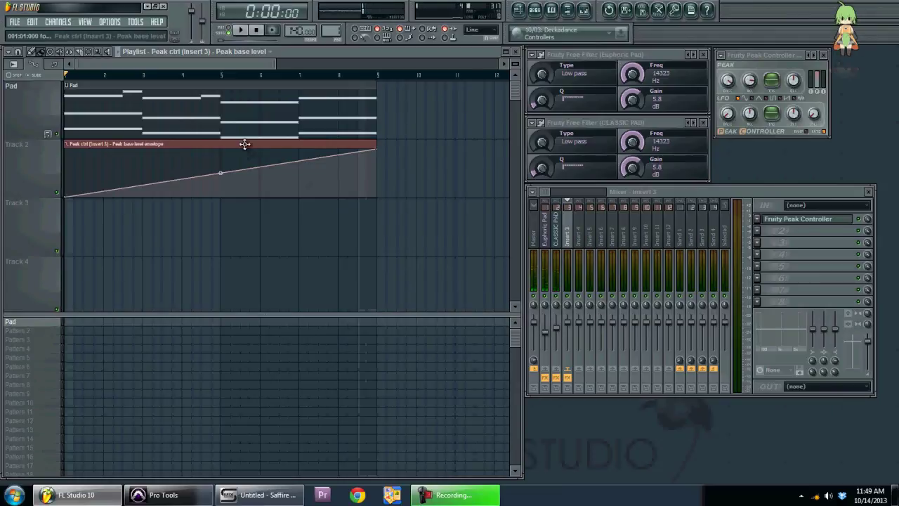
{"action": "scroll", "coordinate": [253, 66], "scroll_direction": "down", "scroll_amount": 5}
{"action": "scroll", "coordinate": [175, 180], "scroll_direction": "down", "scroll_amount": 2}
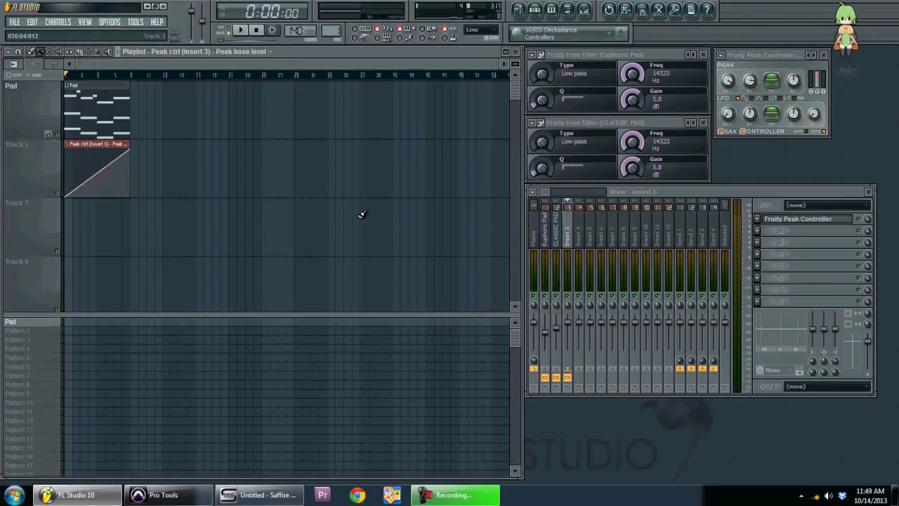
{"action": "right_click", "coordinate": [632, 141]}
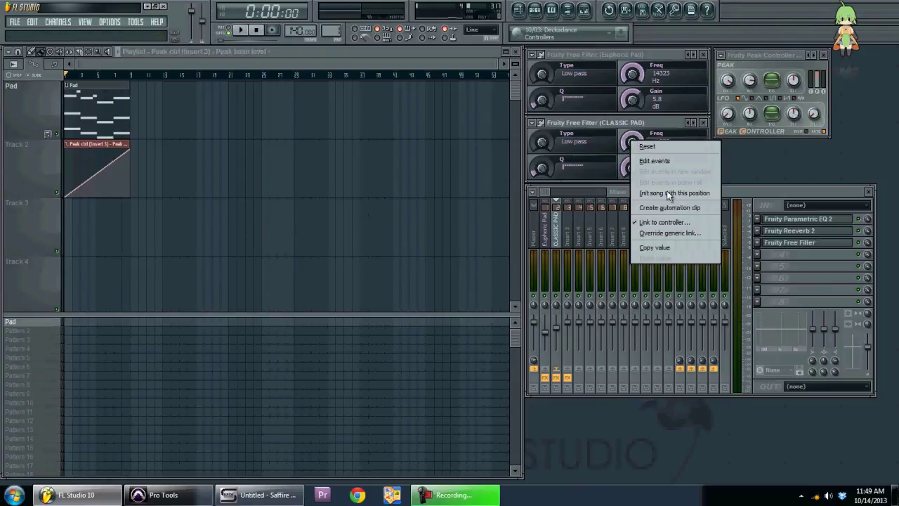
{"action": "left_click", "coordinate": [736, 191]}
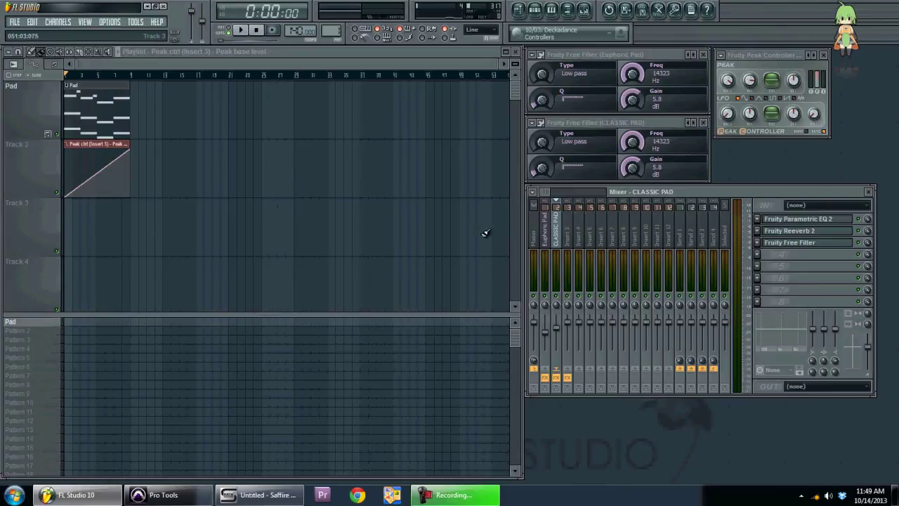
{"action": "scroll", "coordinate": [363, 75], "scroll_direction": "down", "scroll_amount": 2}
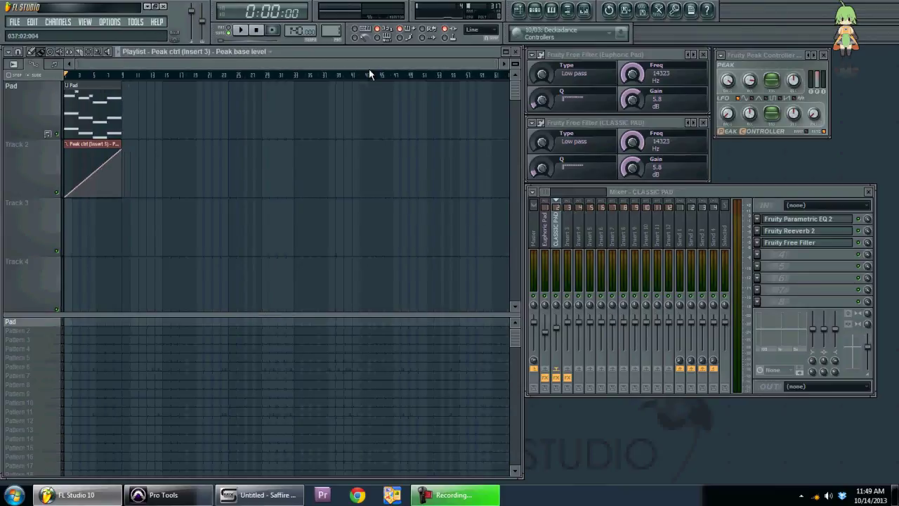
{"action": "scroll", "coordinate": [351, 61], "scroll_direction": "up", "scroll_amount": 3}
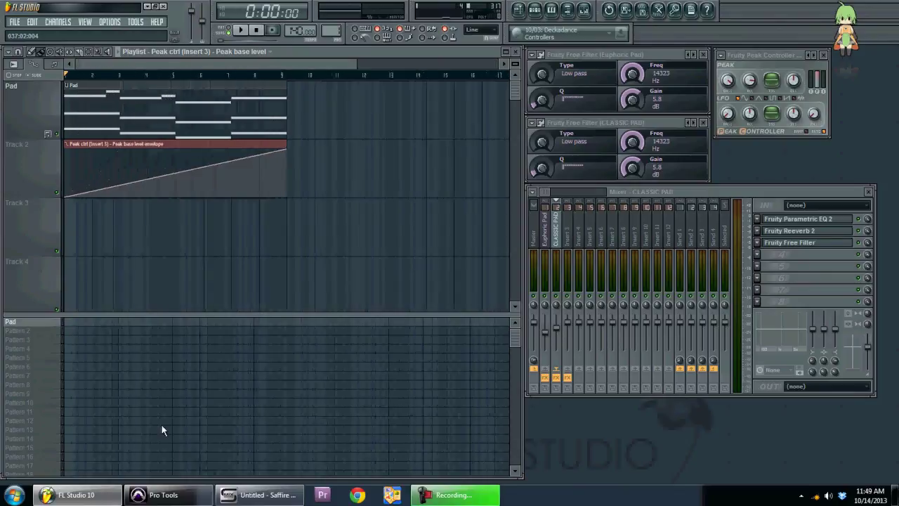